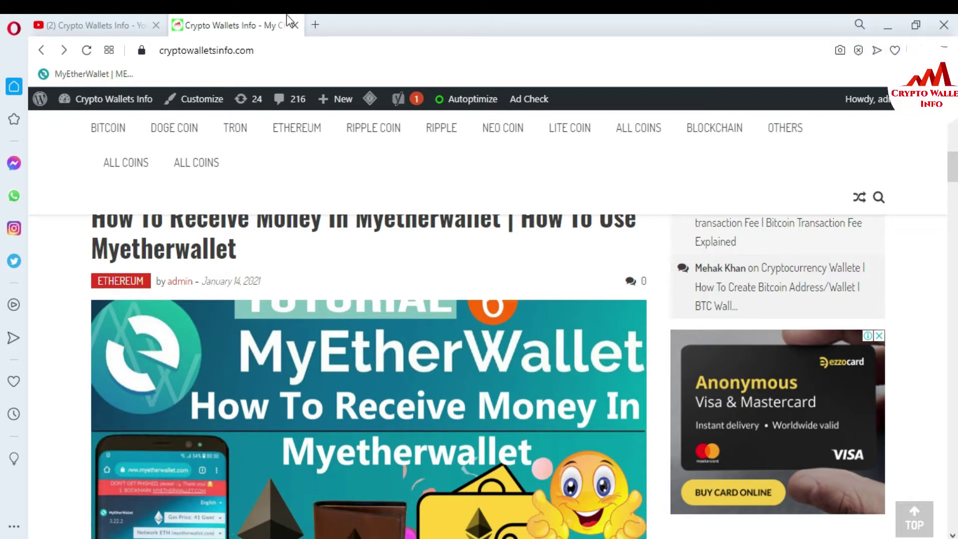
Step: Load myetherwallet.com in a new browser tab and scroll down the homepage
click(316, 25)
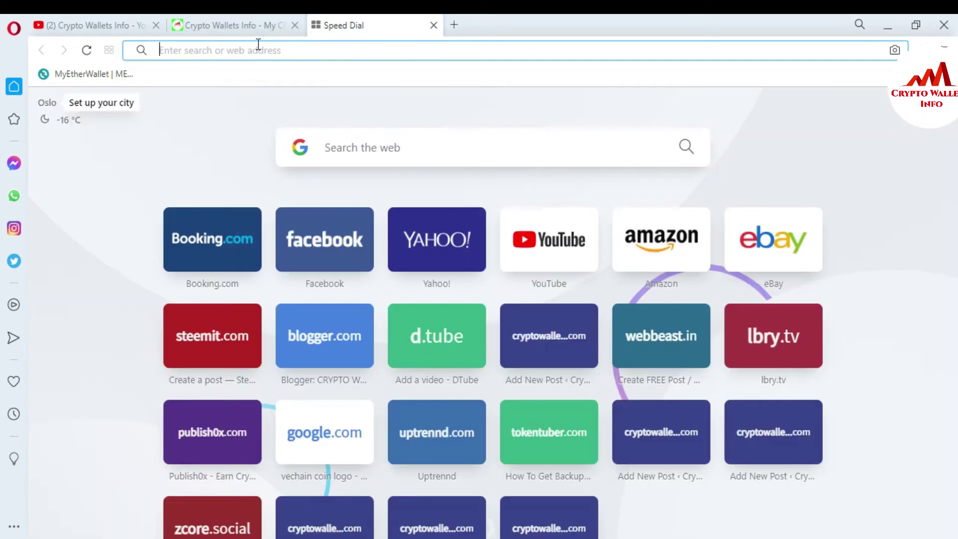
text(myetherwallet.com)
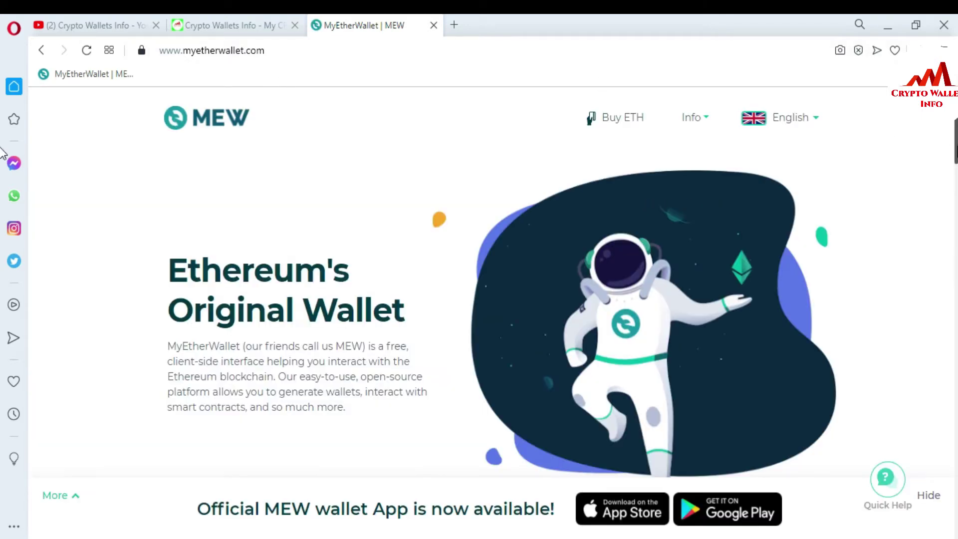
scroll(2, 153, down, 7)
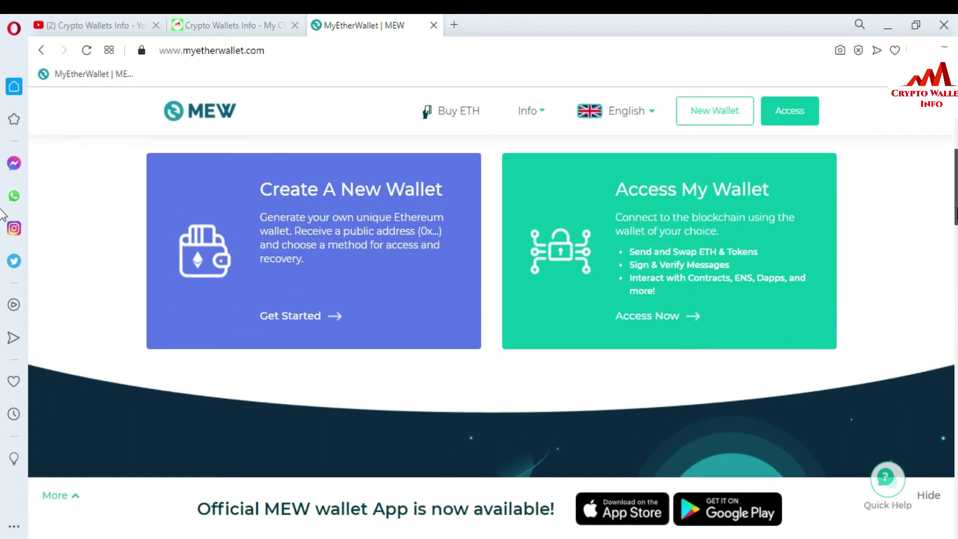
Step: Go to Access My Wallet and choose the Software access option
click(688, 250)
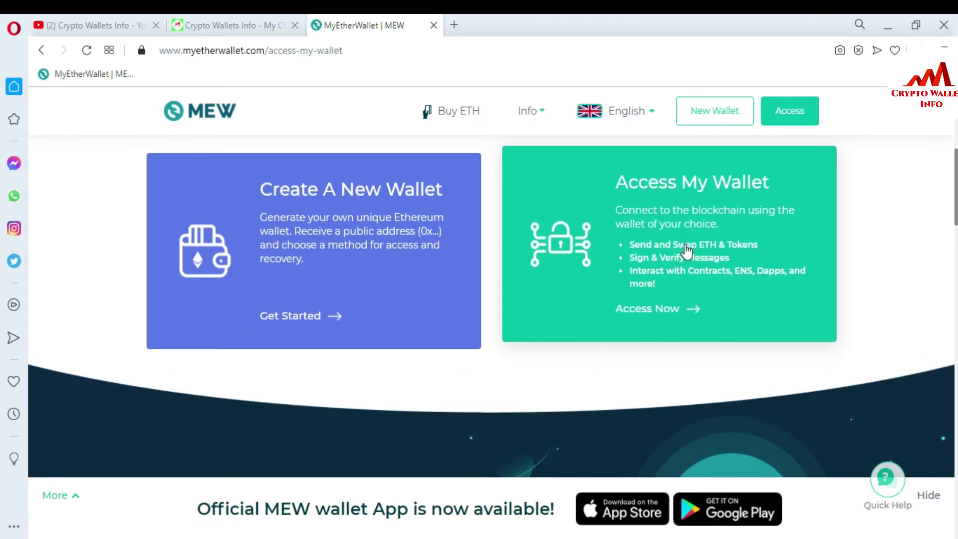
scroll(795, 260, down, 3)
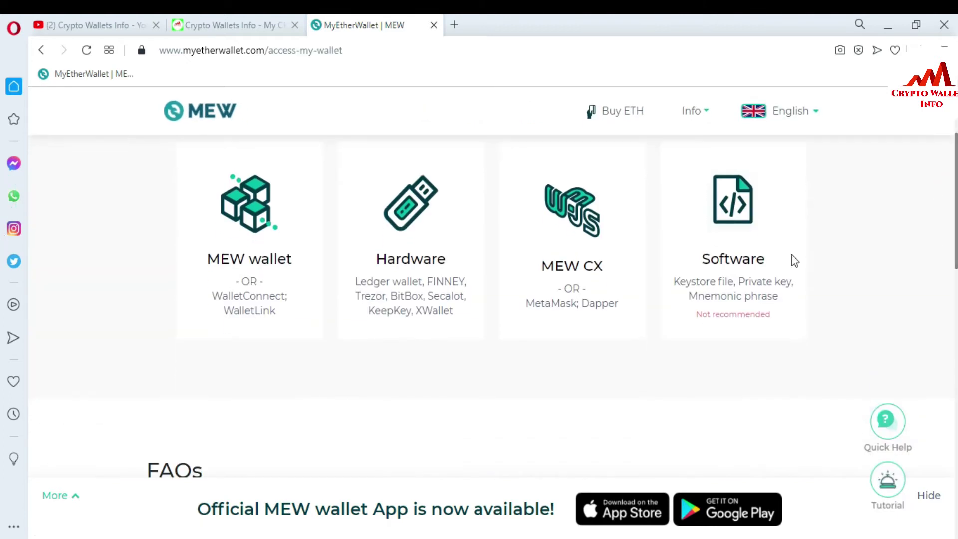
click(736, 254)
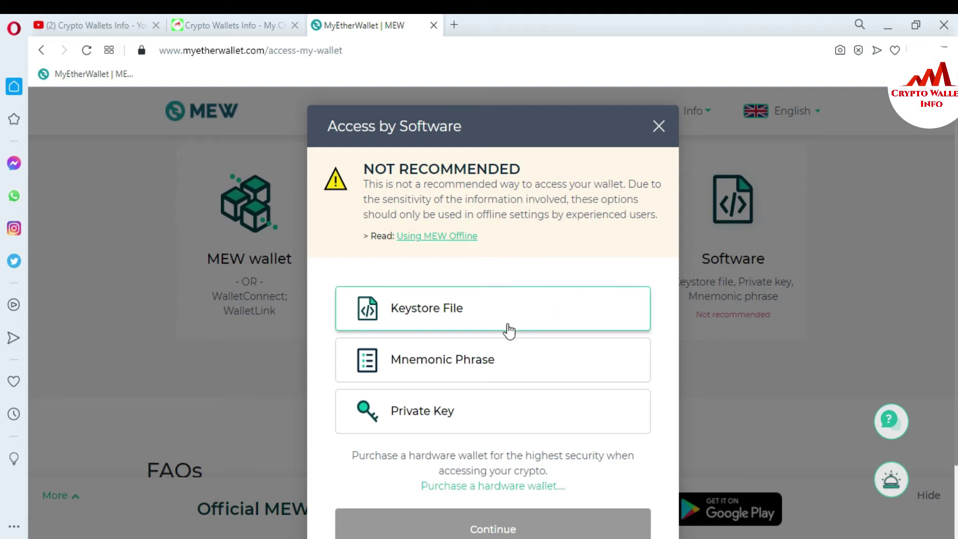
Step: Try the Keystore File, Mnemonic Phrase and Private Key options, then switch to the other browser window
click(428, 316)
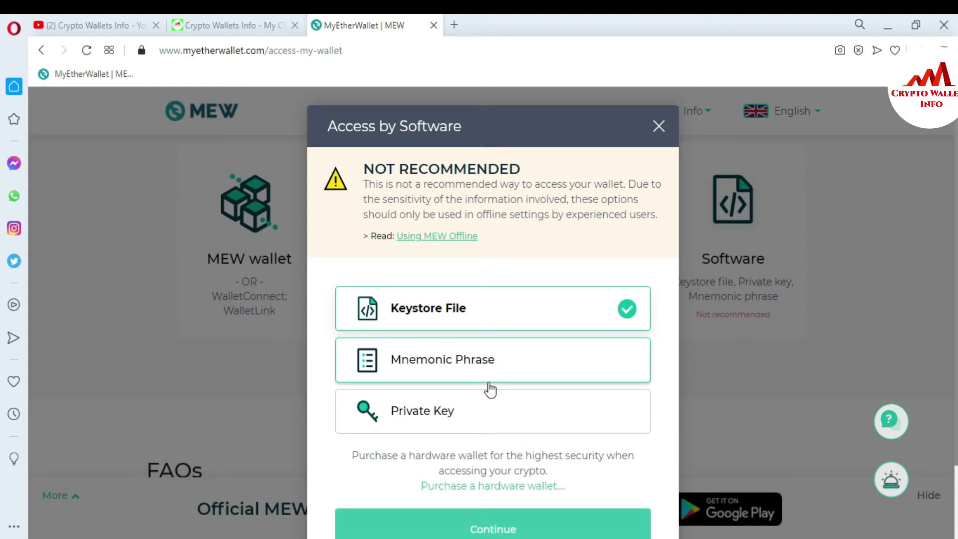
click(464, 372)
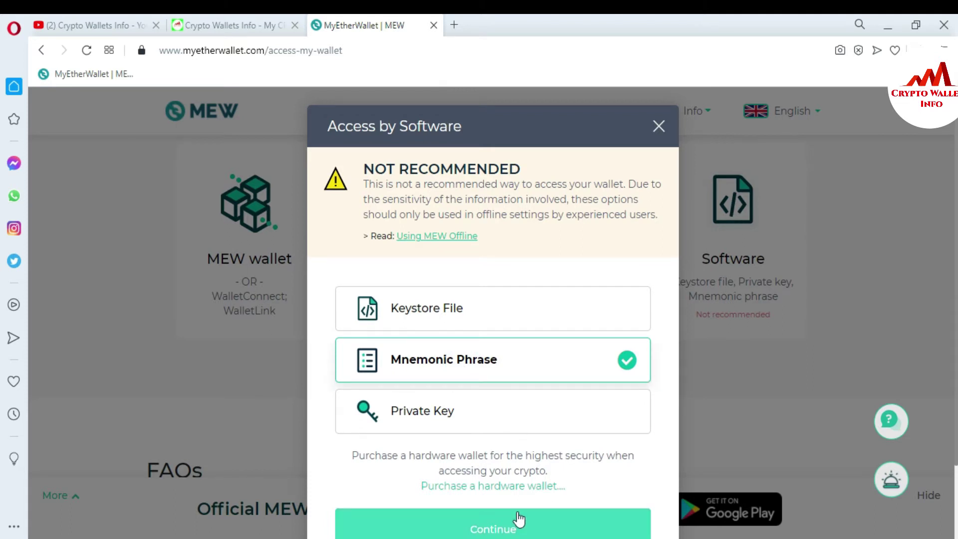
click(485, 423)
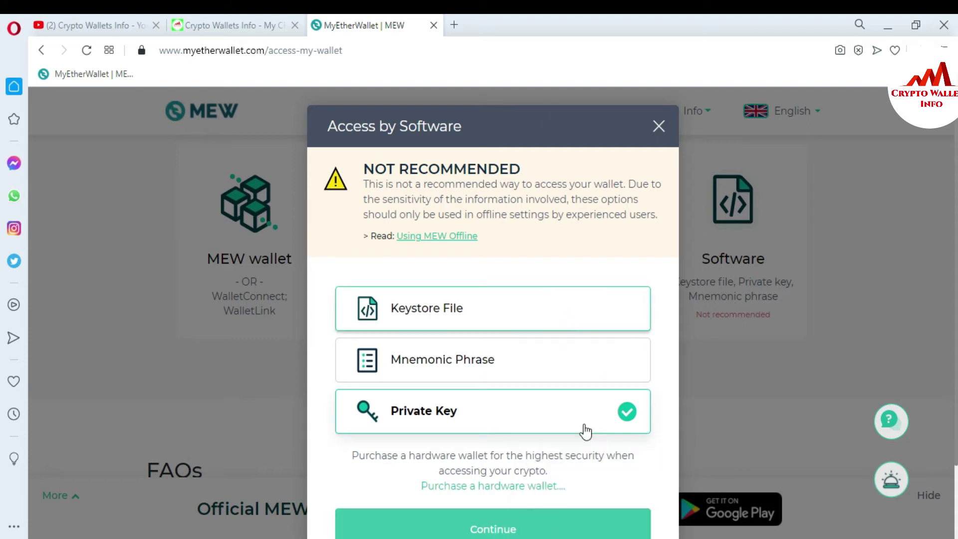
key(alt+Tab)
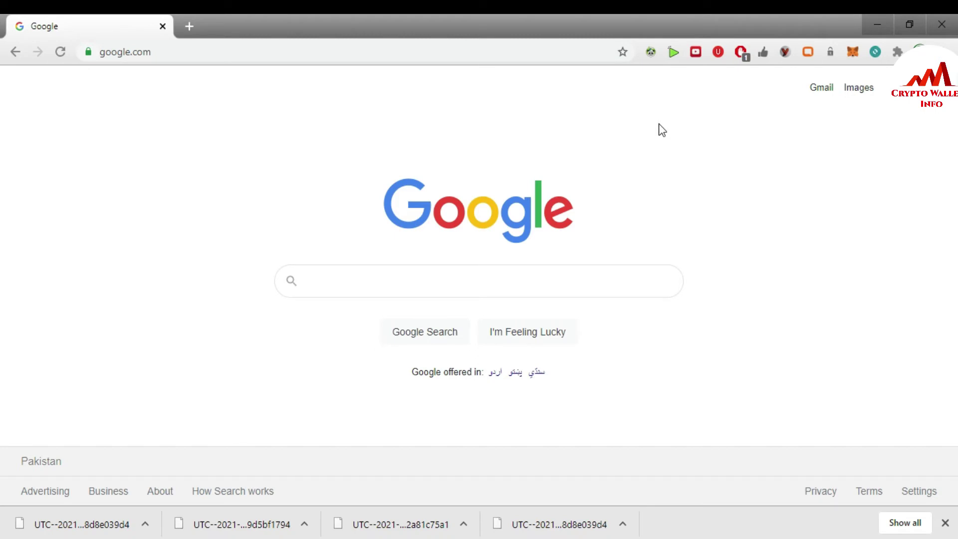
Step: From the MEW CX popup's saved wallets list, open My Wallet in its own tab
click(875, 52)
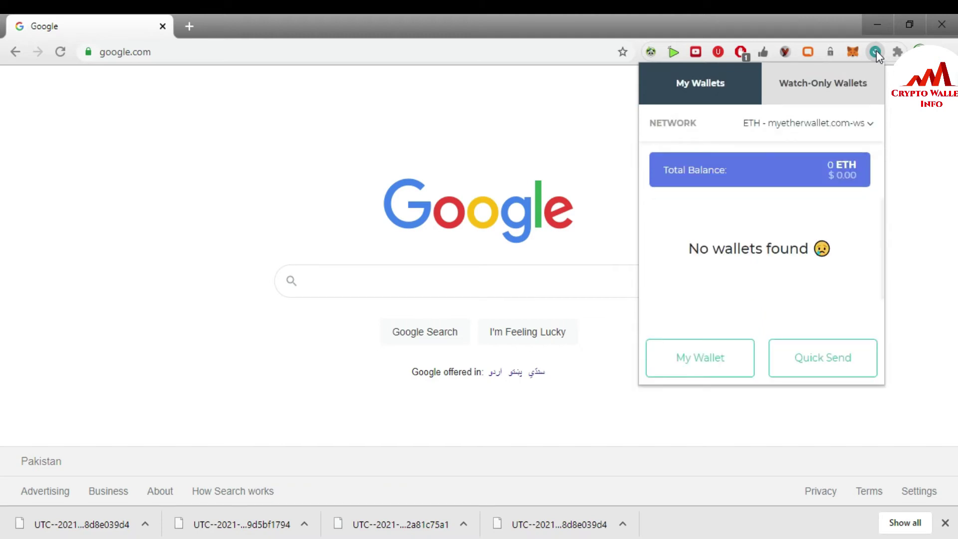
click(712, 99)
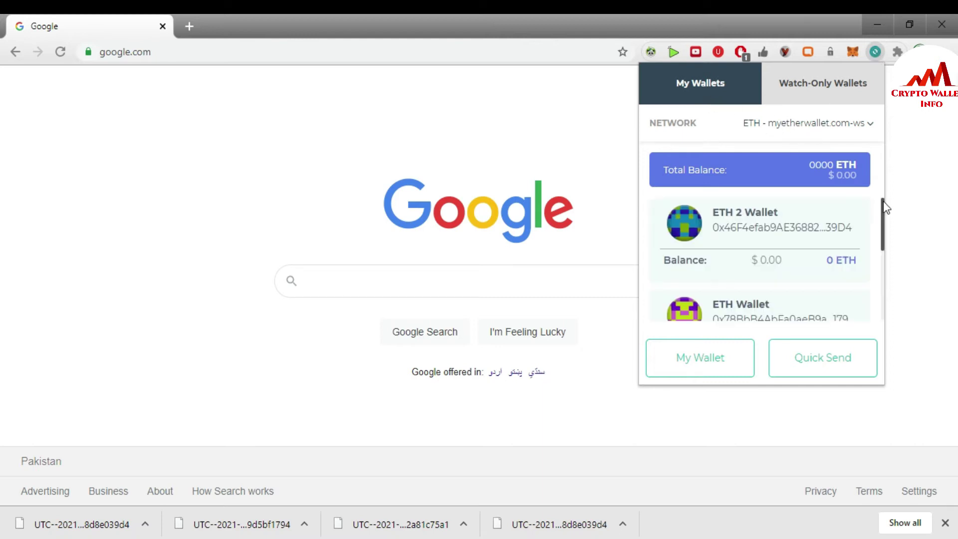
drag(885, 207, 875, 276)
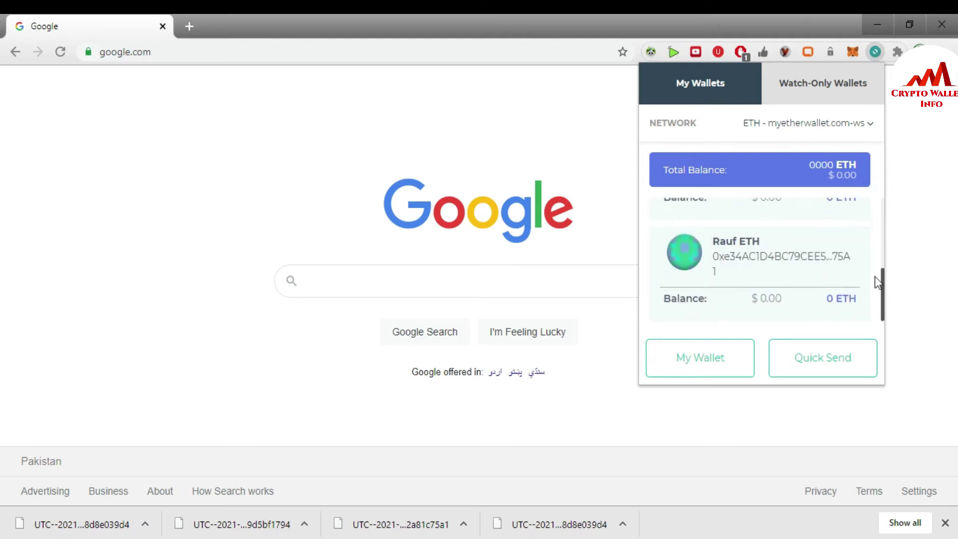
triple_click(754, 240)
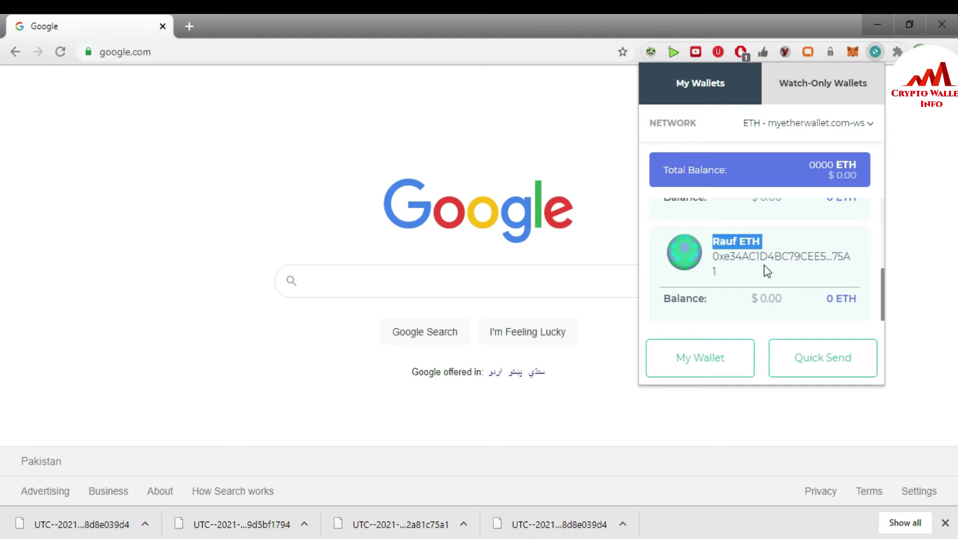
click(701, 366)
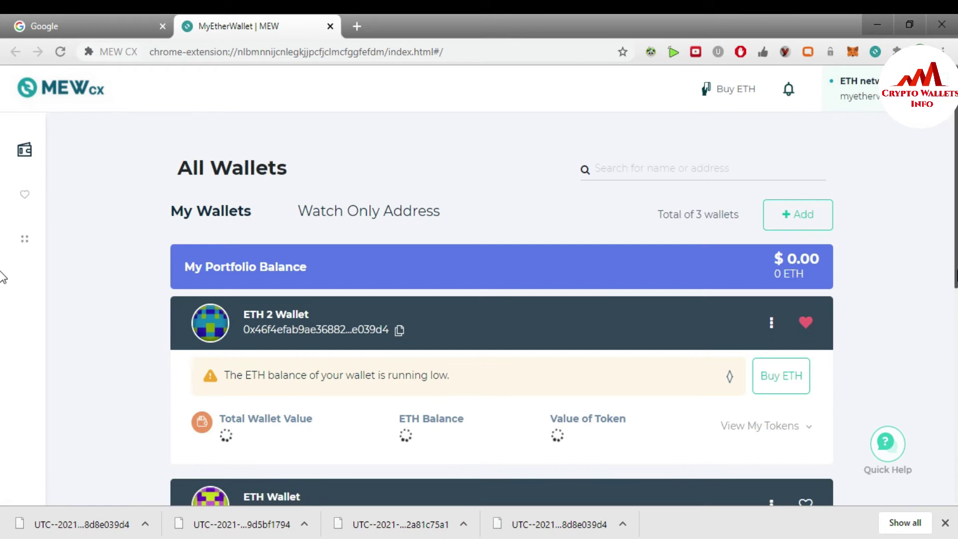
scroll(3, 199, down, 5)
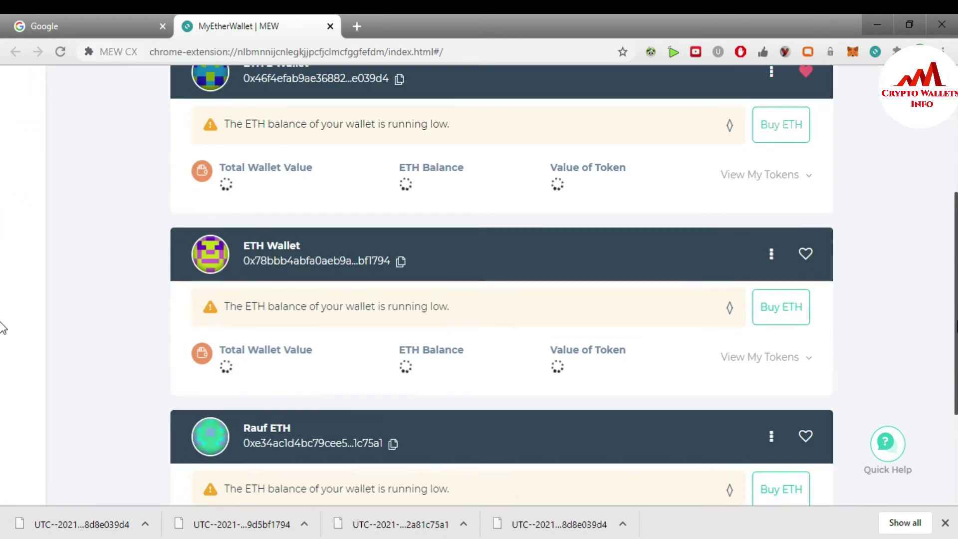
Step: Use + Add on the All Wallets page to start adding a wallet
scroll(4, 324, up, 5)
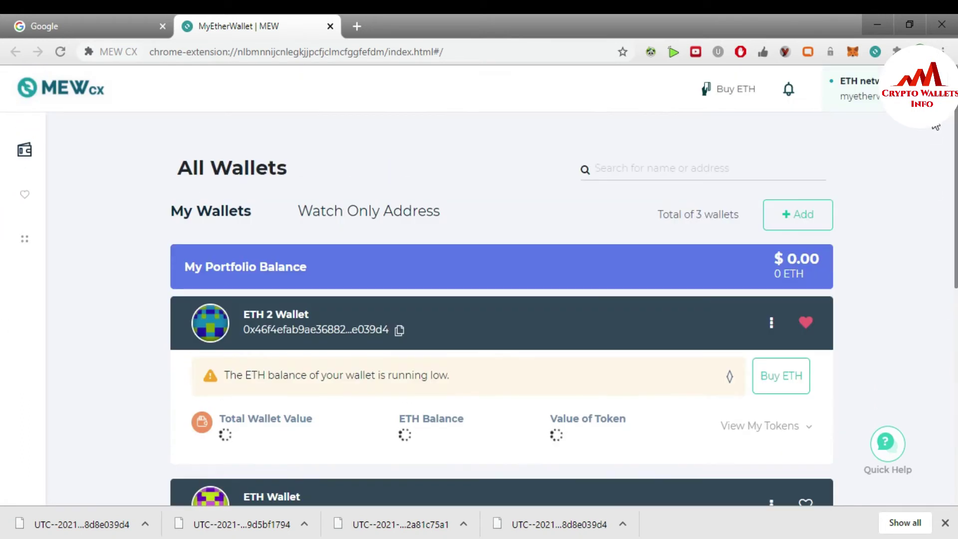
click(804, 216)
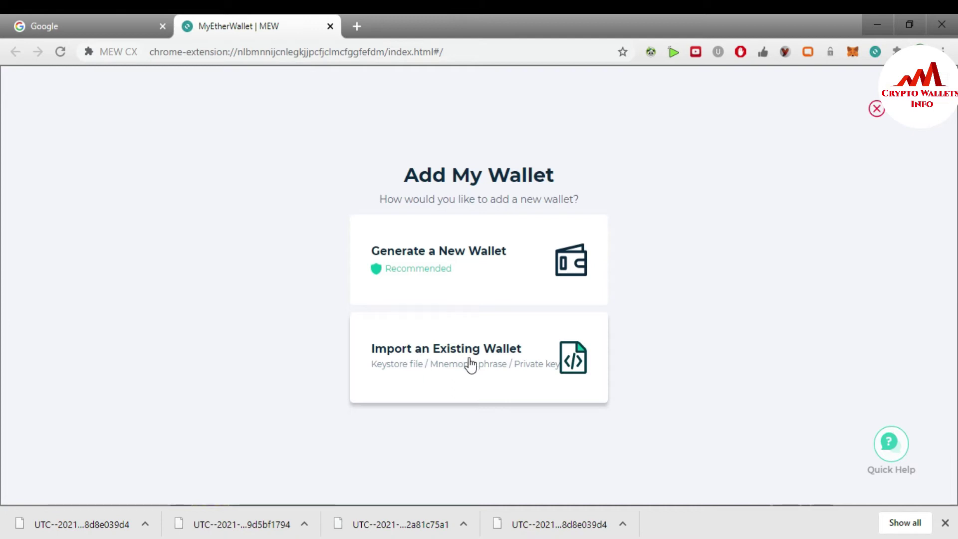
Step: Import an existing wallet by Keystore File, choosing the first UTC file in Downloads
click(446, 360)
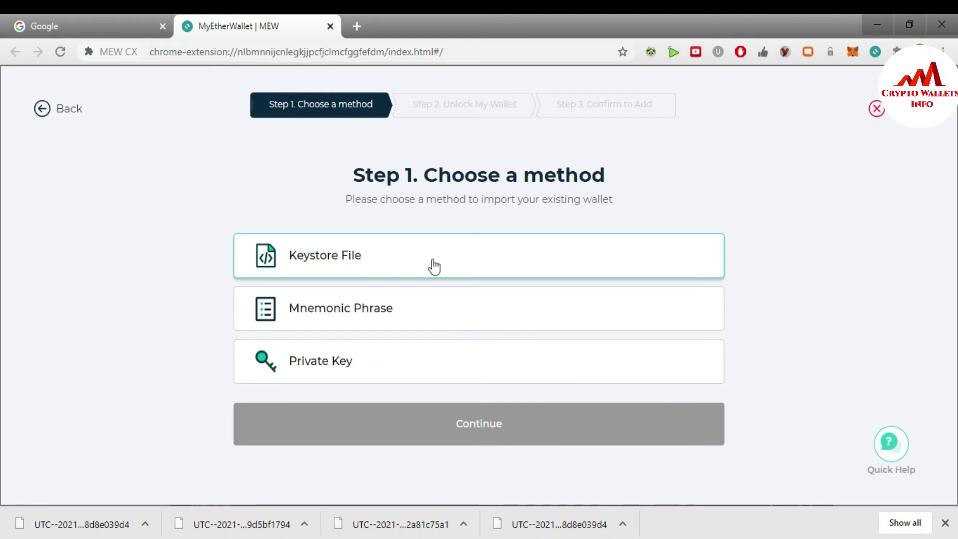
click(398, 316)
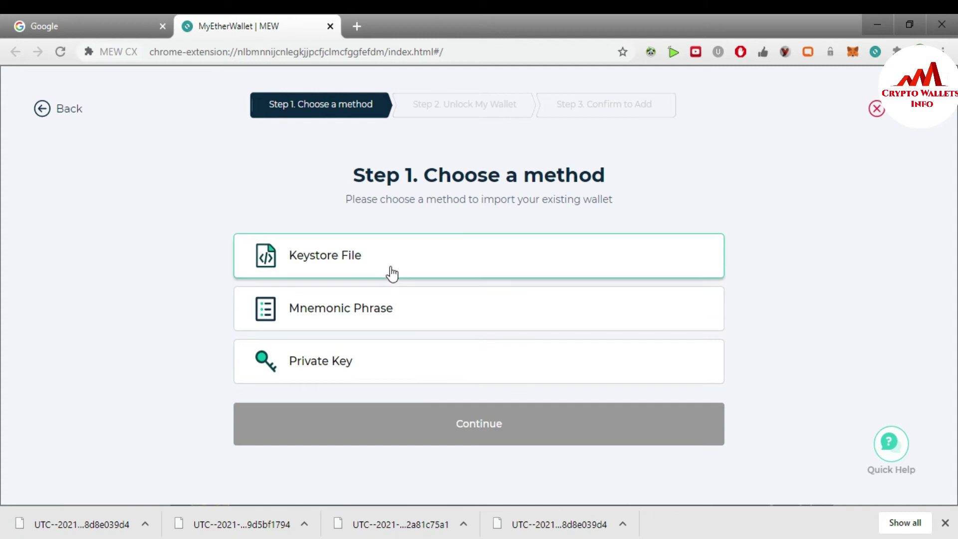
click(341, 260)
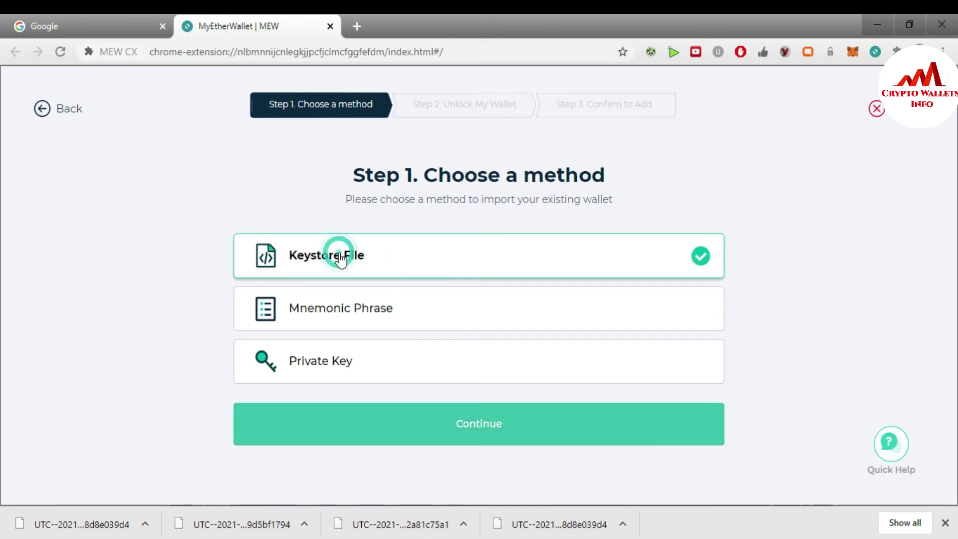
click(452, 425)
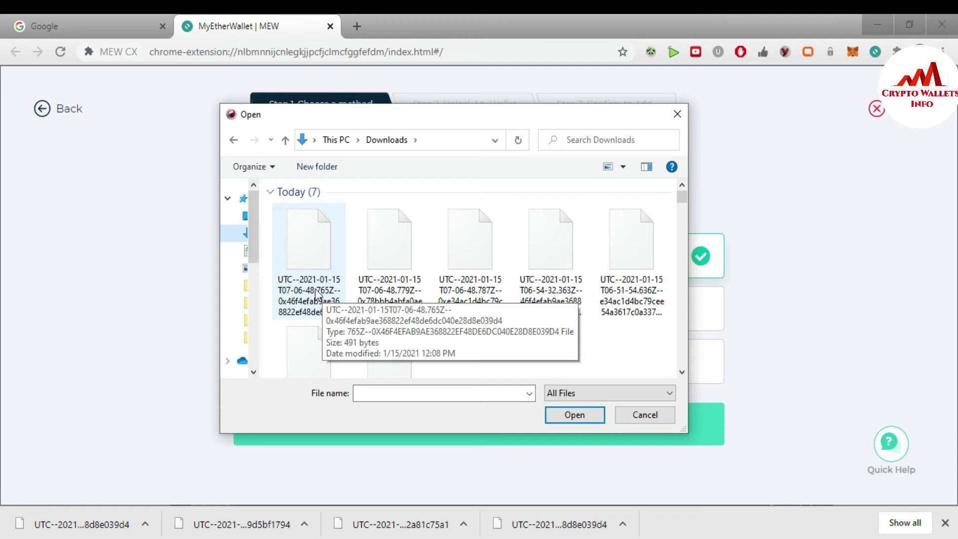
double_click(309, 257)
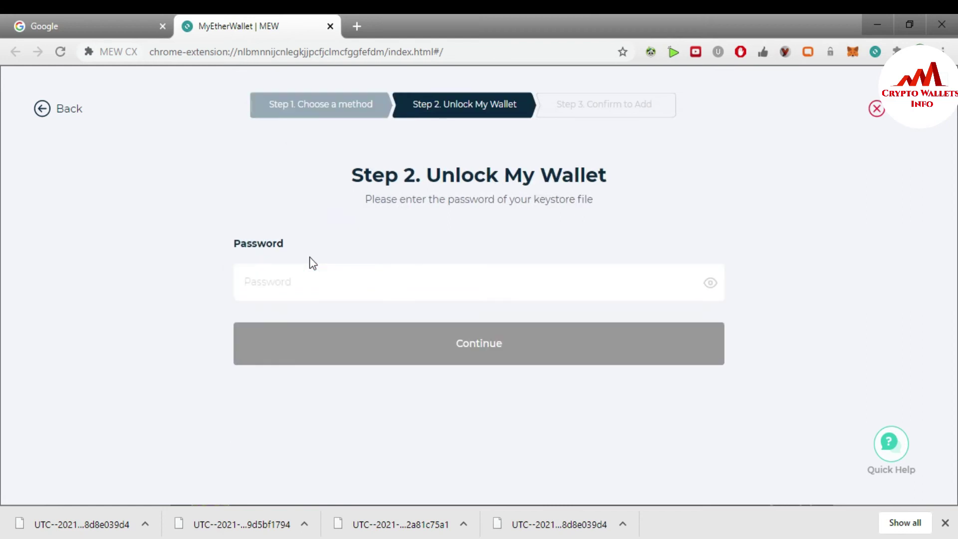
Step: Enter the keystore file's password and continue to unlock the wallet
click(299, 282)
text(••••••)
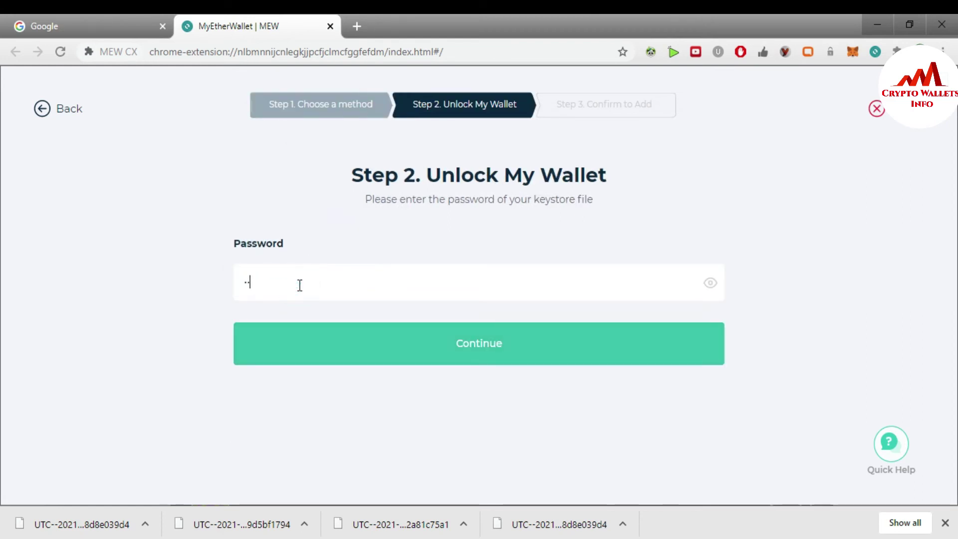
text(••••••••)
click(495, 350)
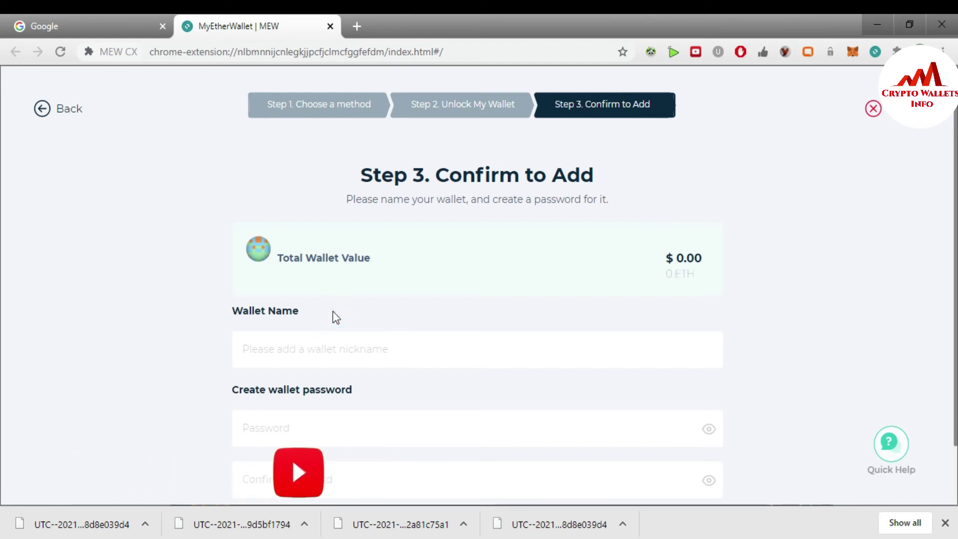
Step: Name the wallet 'ETH Wallet 3' starting from the ETH Wallet suggestion
click(333, 311)
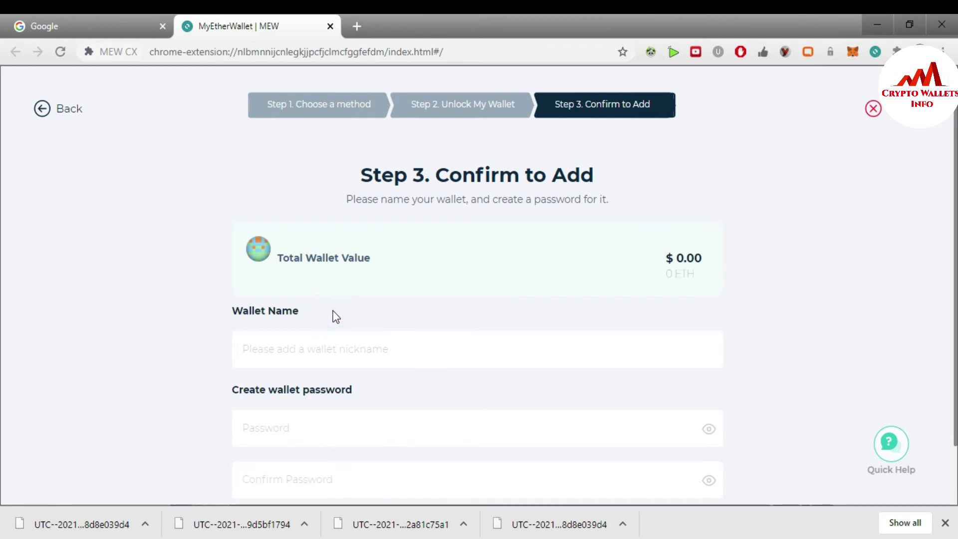
click(326, 340)
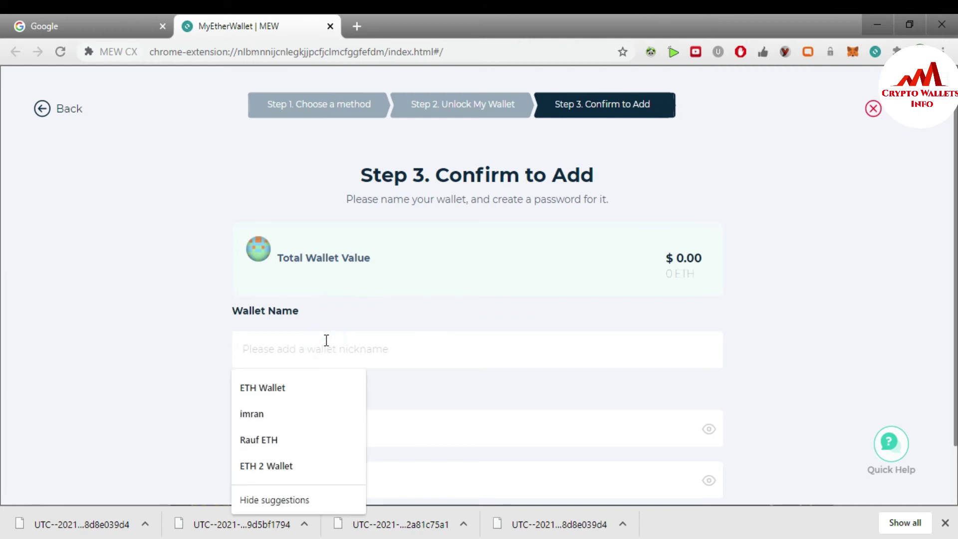
click(265, 396)
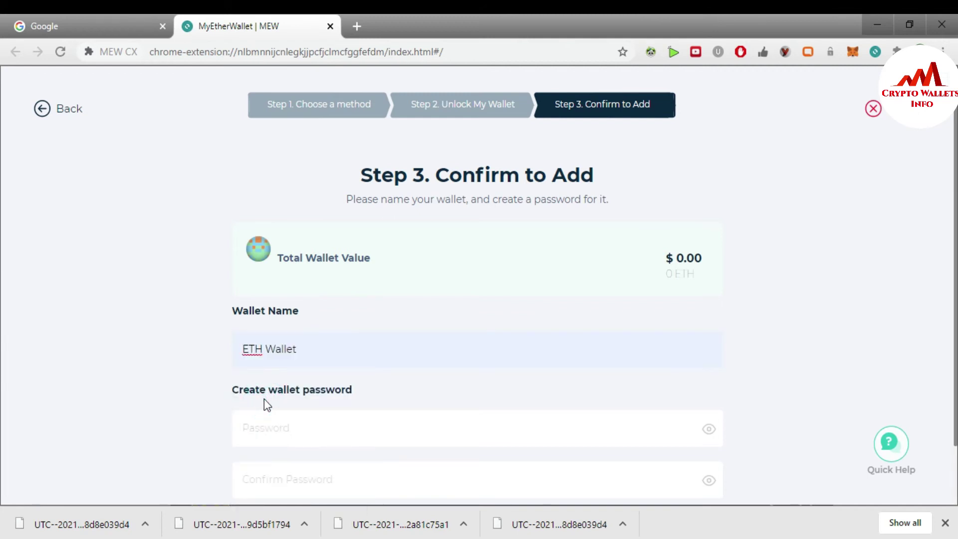
click(304, 355)
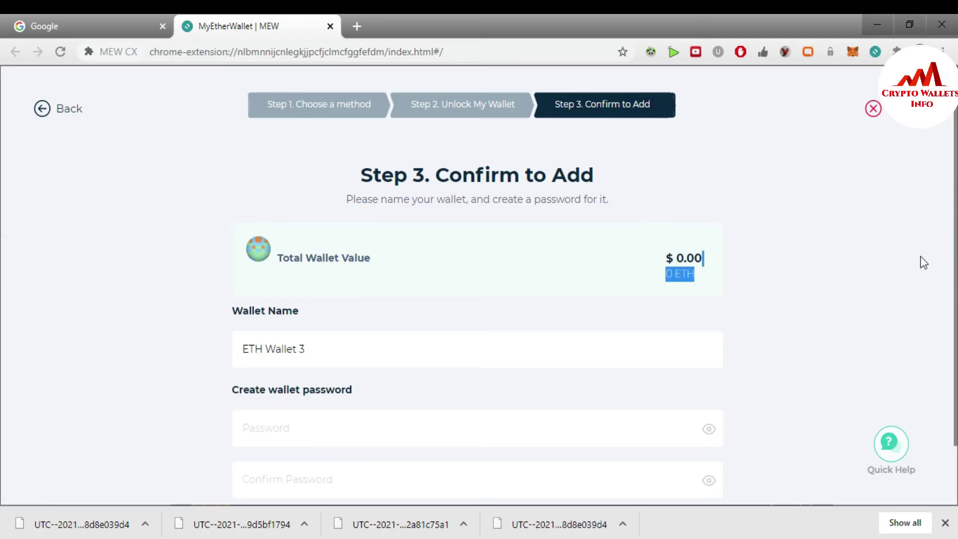
drag(3, 238, 834, 354)
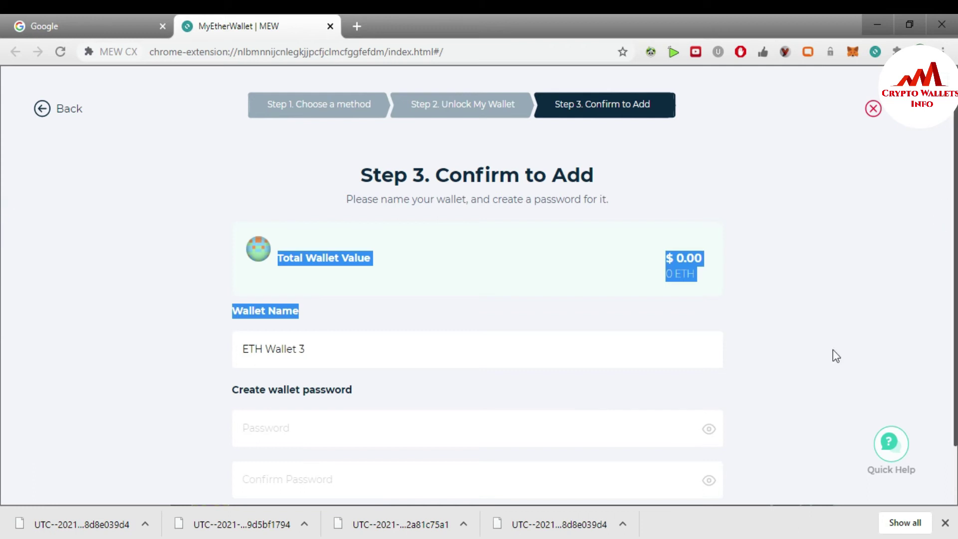
Step: Enter the new wallet password and type its confirmation
click(291, 420)
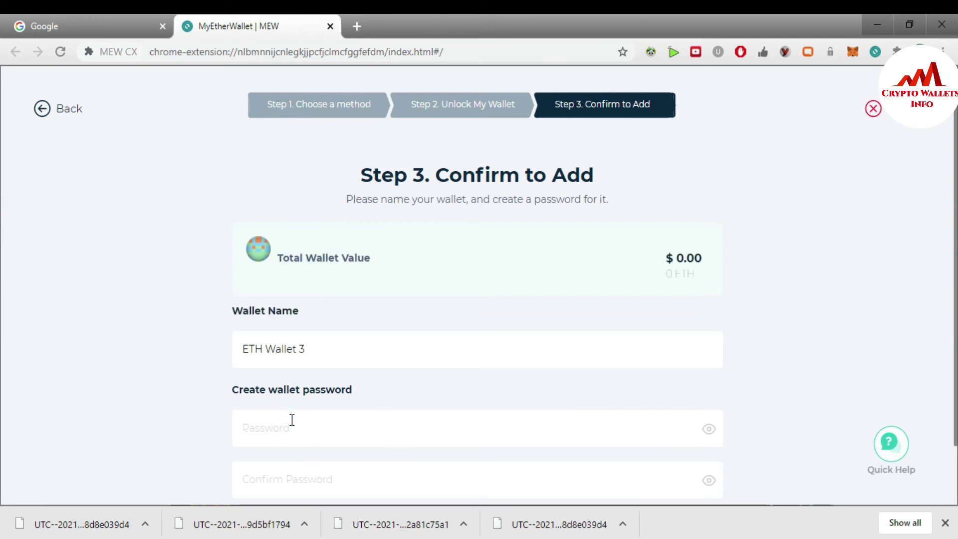
text(12345612345612)
drag(2, 260, 3, 367)
click(866, 323)
click(298, 480)
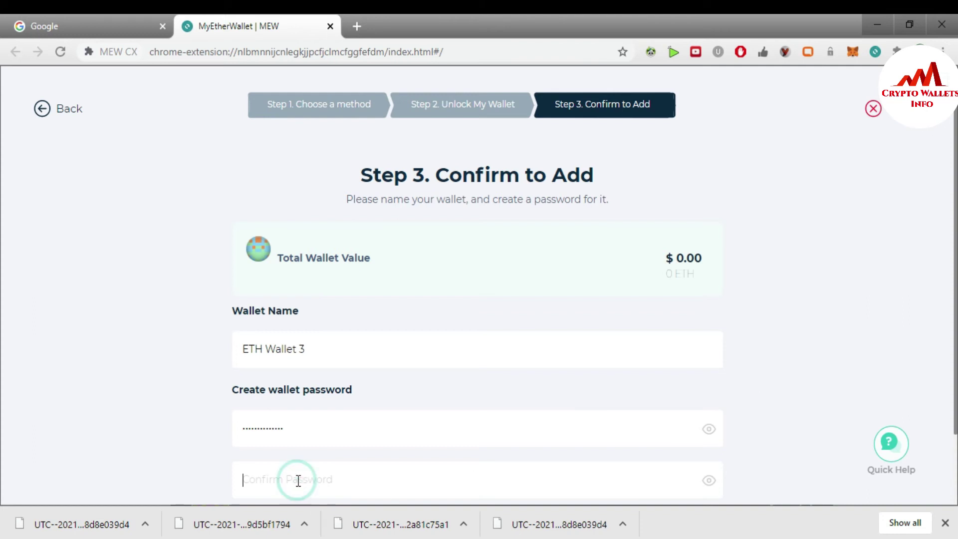
text(a)
key(BackSpace)
text(aaaaaaa)
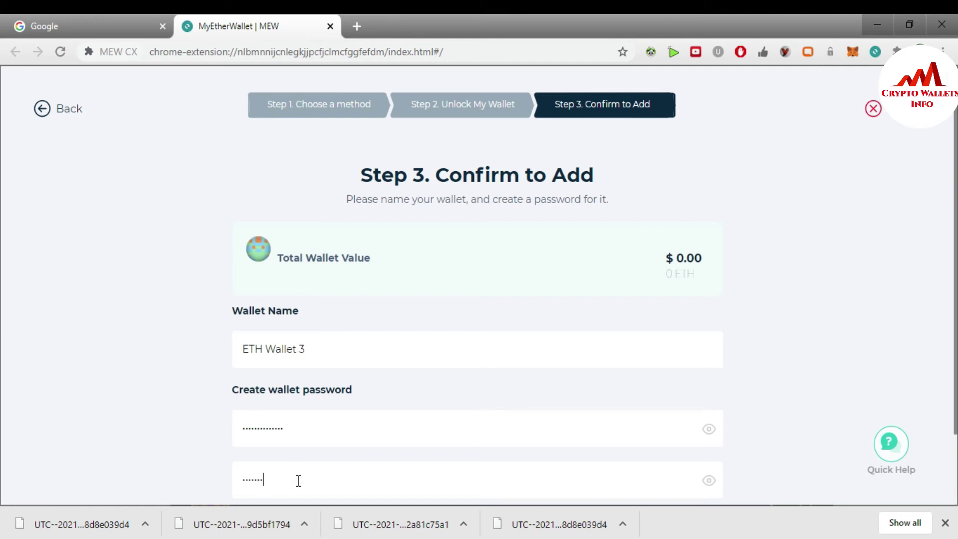
text(aaaaaaa)
Step: Submit ETH Wallet 3 with Add, then dismiss the 'Address already stored!' error
scroll(6, 325, down, 2)
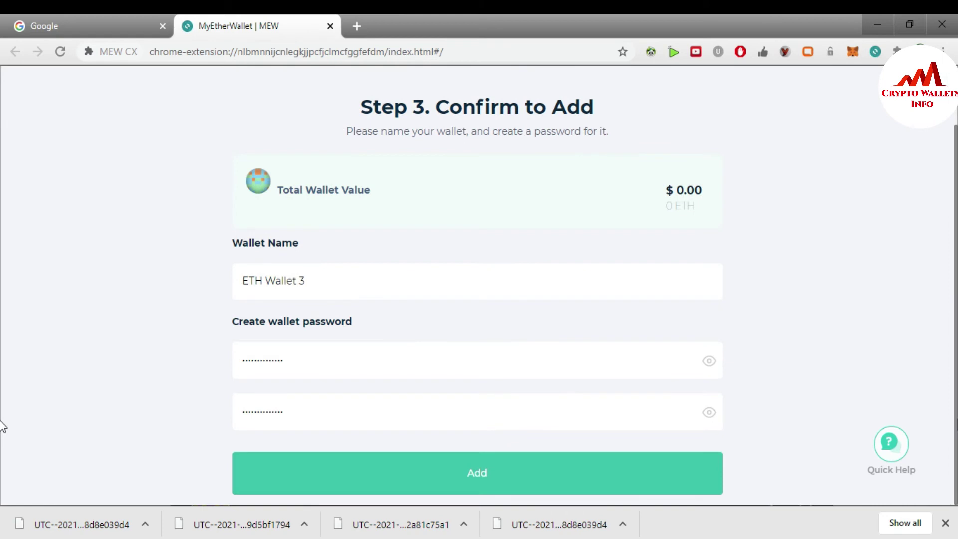
click(477, 479)
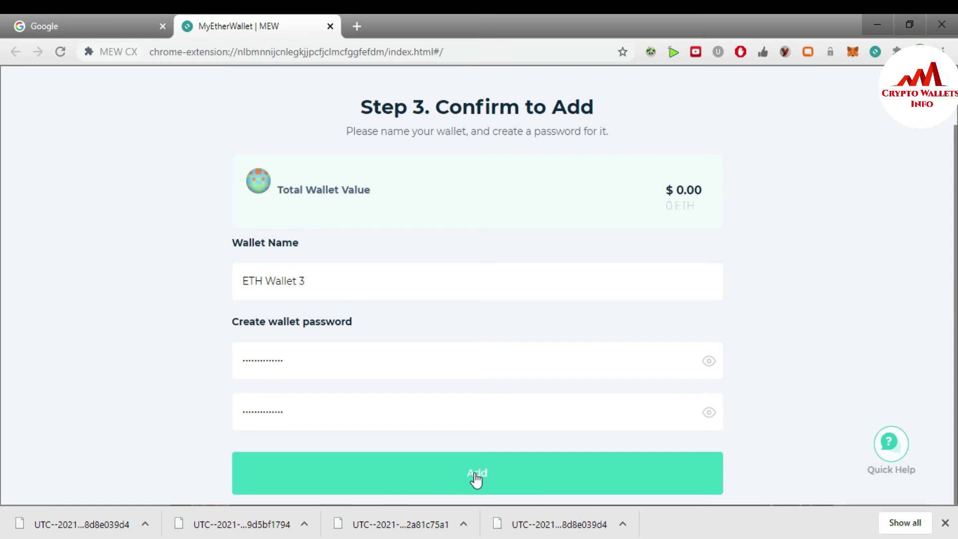
click(476, 480)
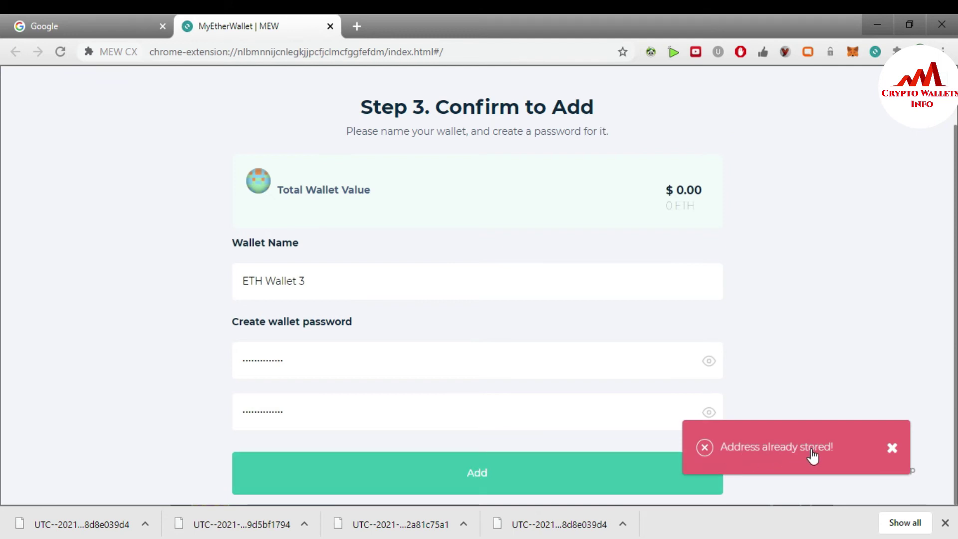
click(892, 449)
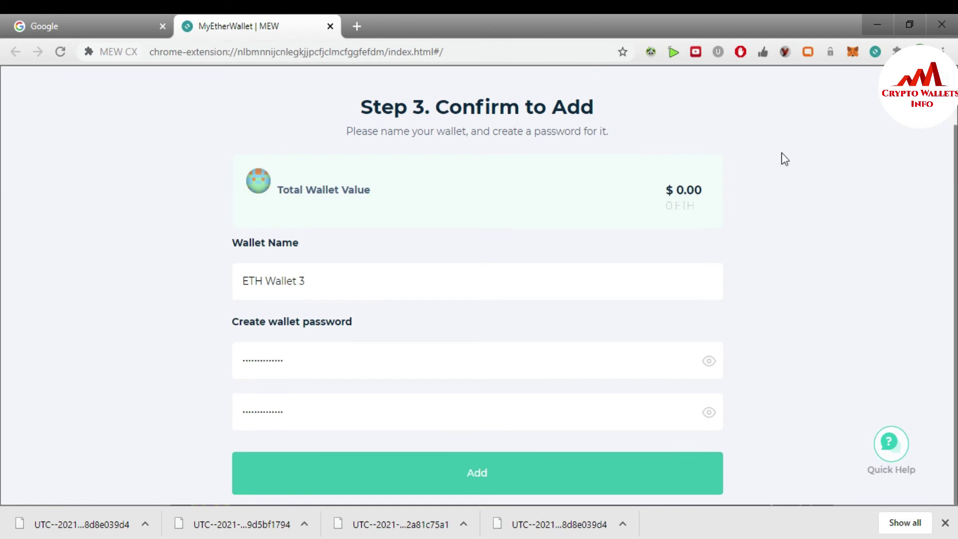